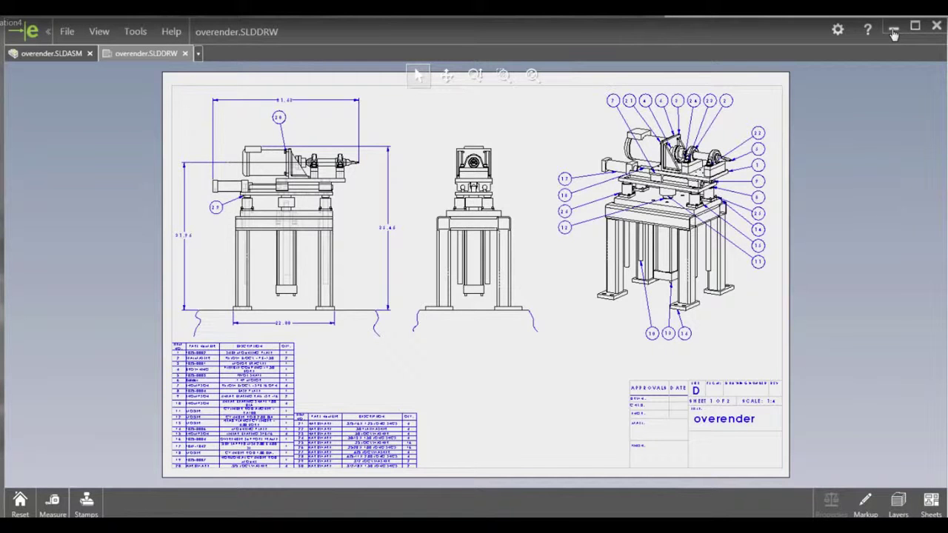
- Open the SolidWorks assembly overender from the SolidWorks Working Folder in eDrawings
{"action": "left_click", "coordinate": [894, 31]}
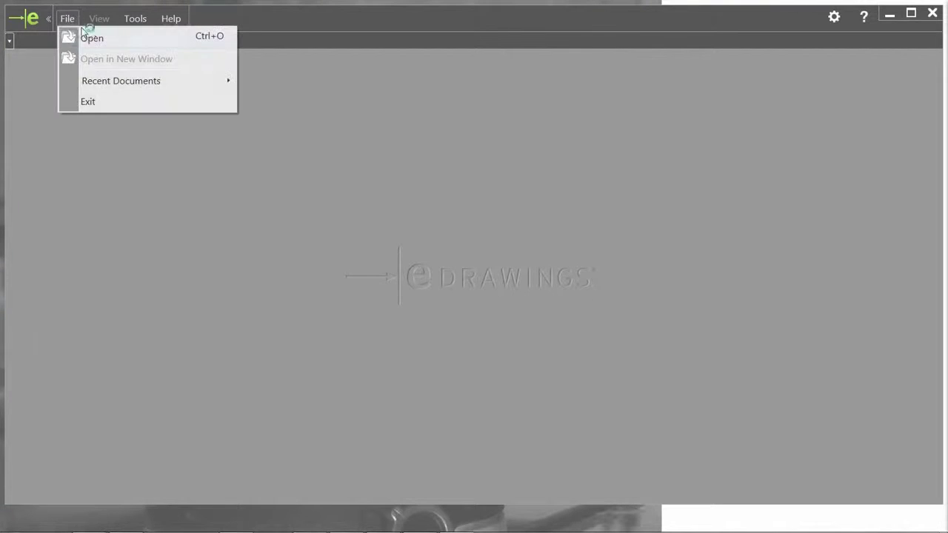
{"action": "left_click", "coordinate": [87, 38]}
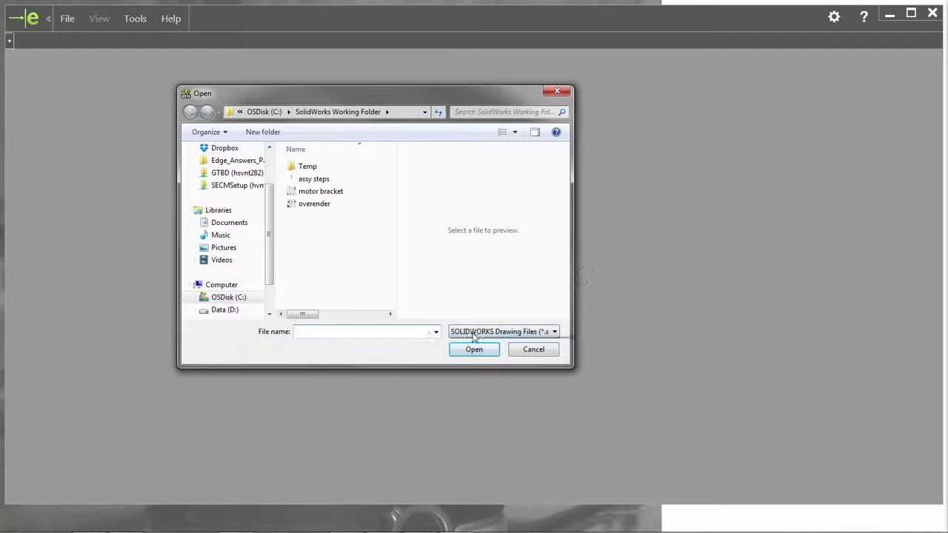
{"action": "left_click", "coordinate": [489, 331]}
{"action": "left_click", "coordinate": [489, 397]}
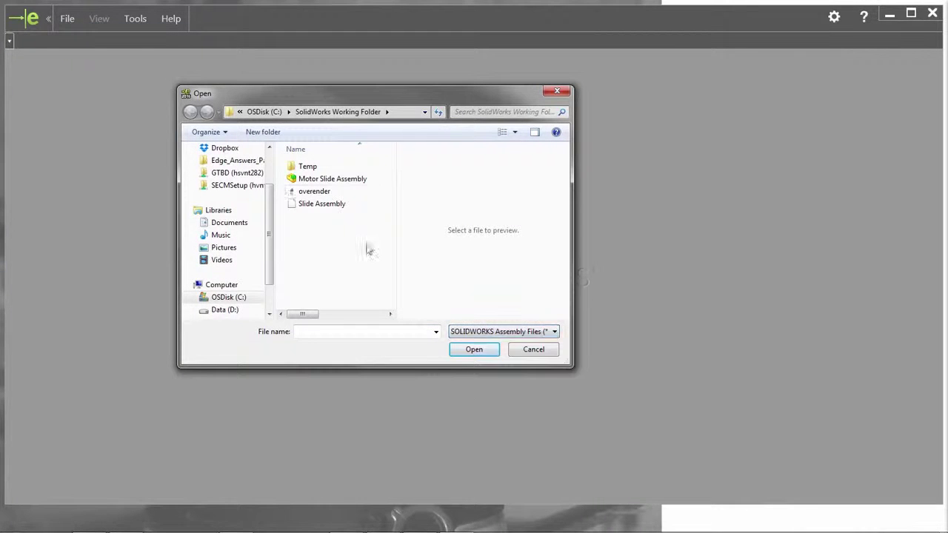
{"action": "left_click", "coordinate": [321, 193]}
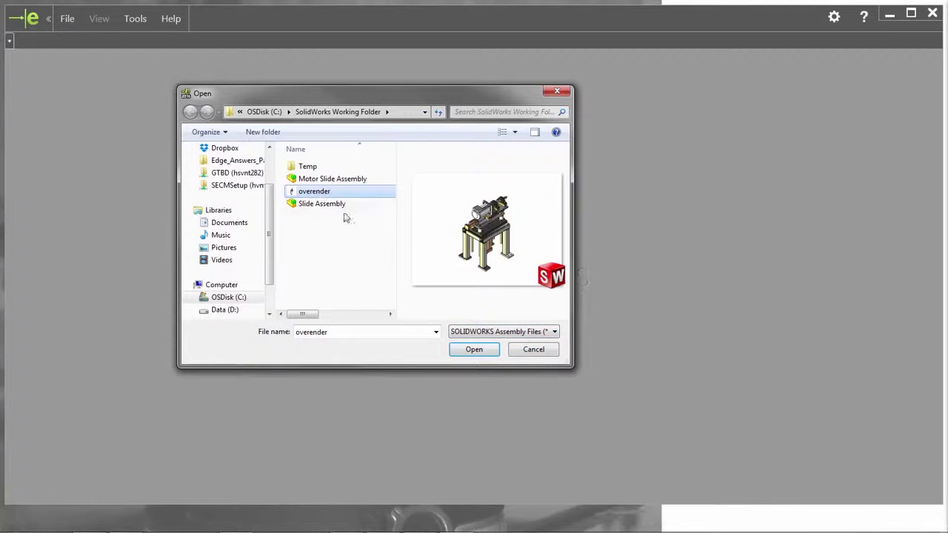
{"action": "left_click", "coordinate": [461, 349]}
{"action": "left_click_drag", "start_coordinate": [453, 361], "coordinate": [396, 368]}
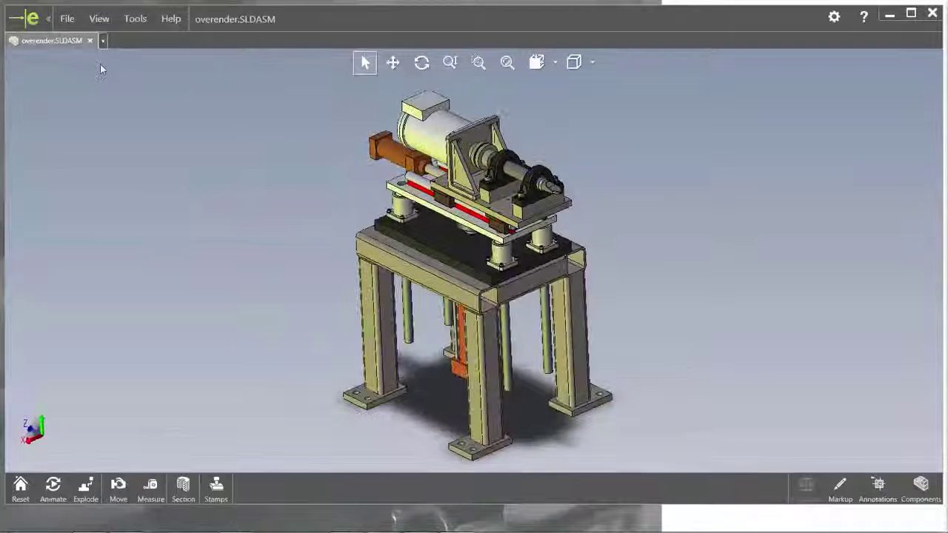
- Open the SolidWorks drawing overender.SLDDRW from the SolidWorks Working Folder
{"action": "left_click", "coordinate": [67, 19]}
{"action": "left_click", "coordinate": [90, 42]}
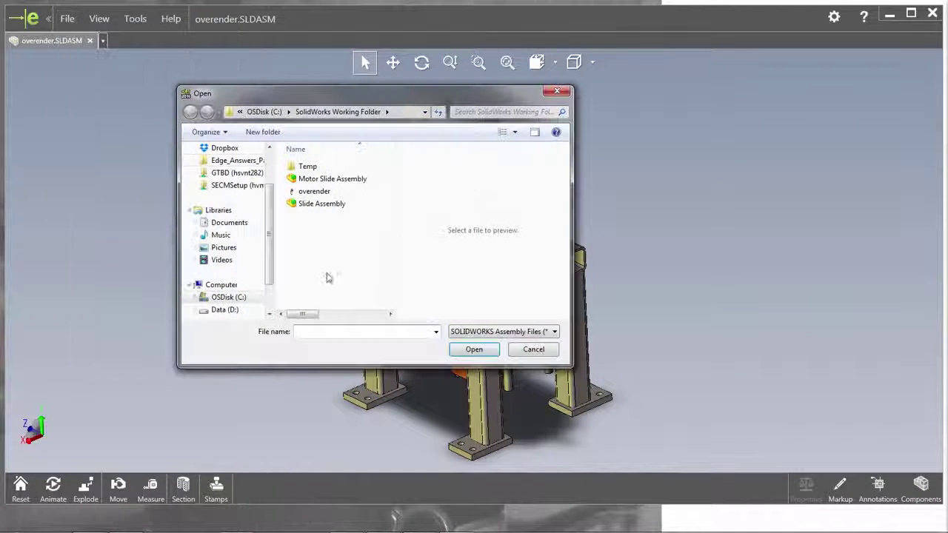
{"action": "left_click", "coordinate": [519, 332]}
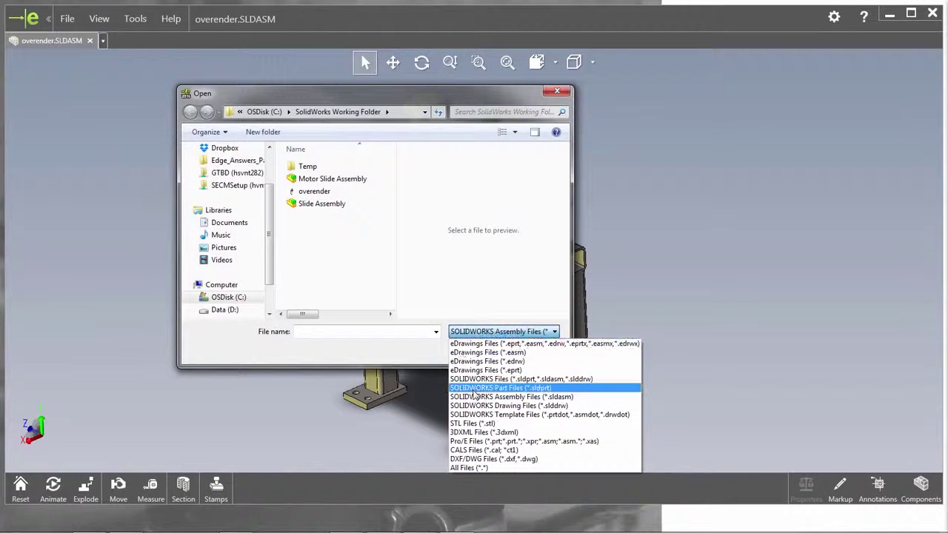
{"action": "left_click", "coordinate": [474, 406]}
{"action": "double_click", "coordinate": [323, 207]}
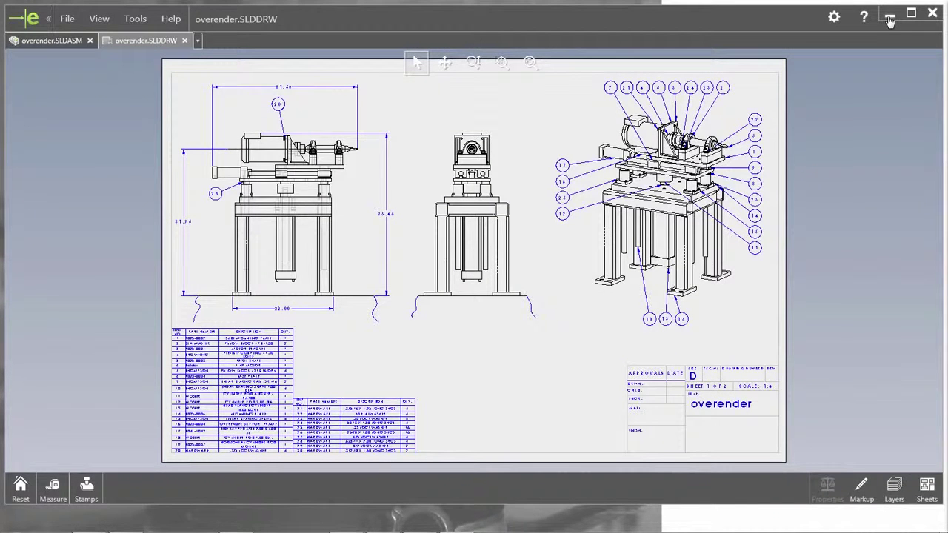
- Minimize the drawing viewer and search the installed programs for "mig" to launch SolidWorks Data Migration
{"action": "left_click", "coordinate": [890, 20]}
{"action": "left_click", "coordinate": [15, 522]}
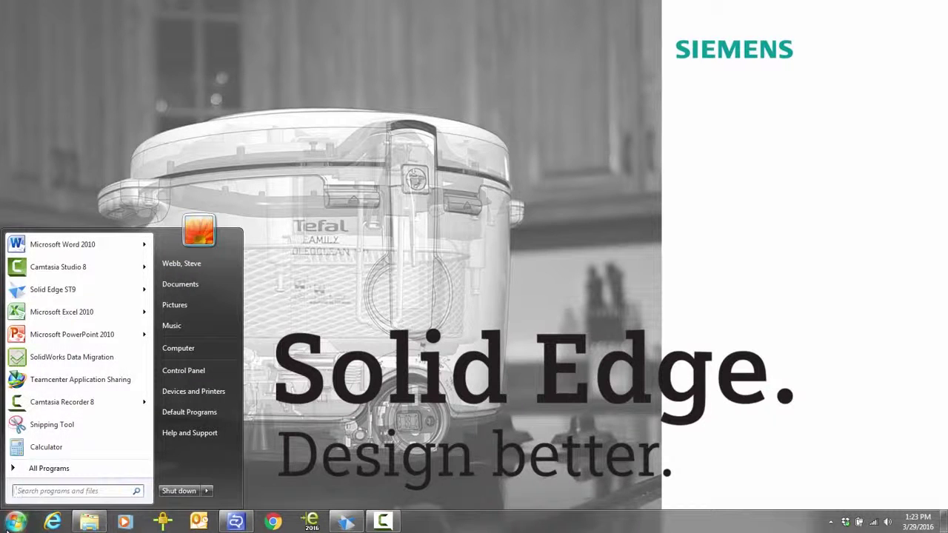
{"action": "type", "text": "mig"}
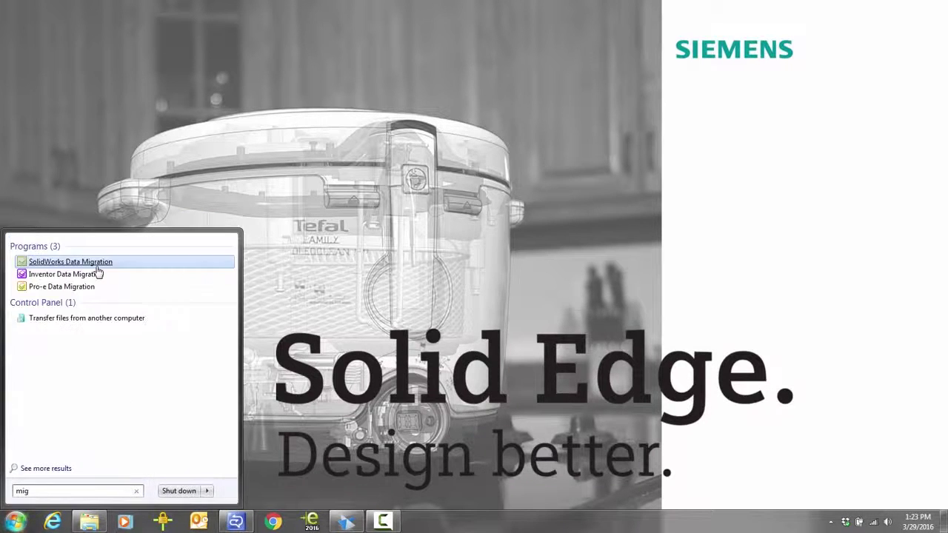
{"action": "left_click", "coordinate": [97, 273]}
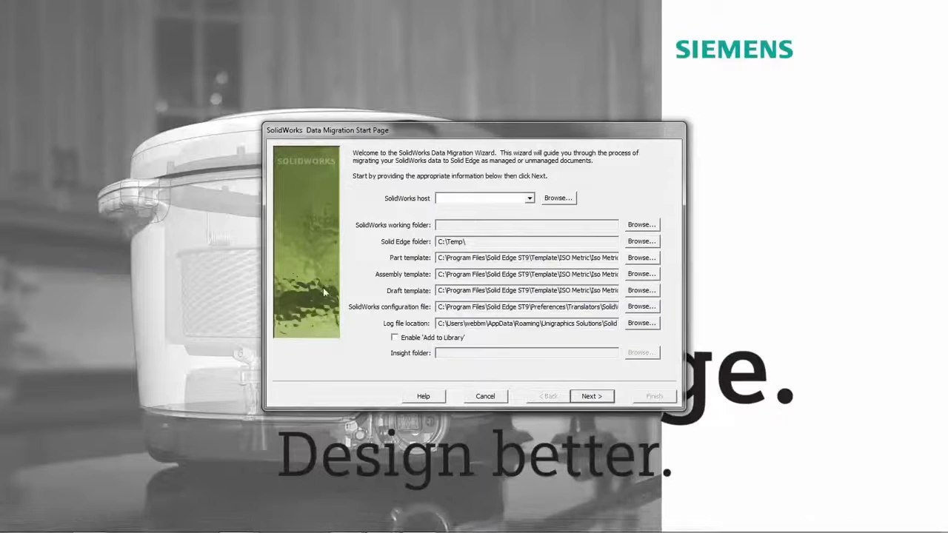
- Set the migration host to HSVNT845 and the working folder to \\HSVNT845\SolidWorks Working Folder, and continue to the file selection page
{"action": "left_click", "coordinate": [563, 199]}
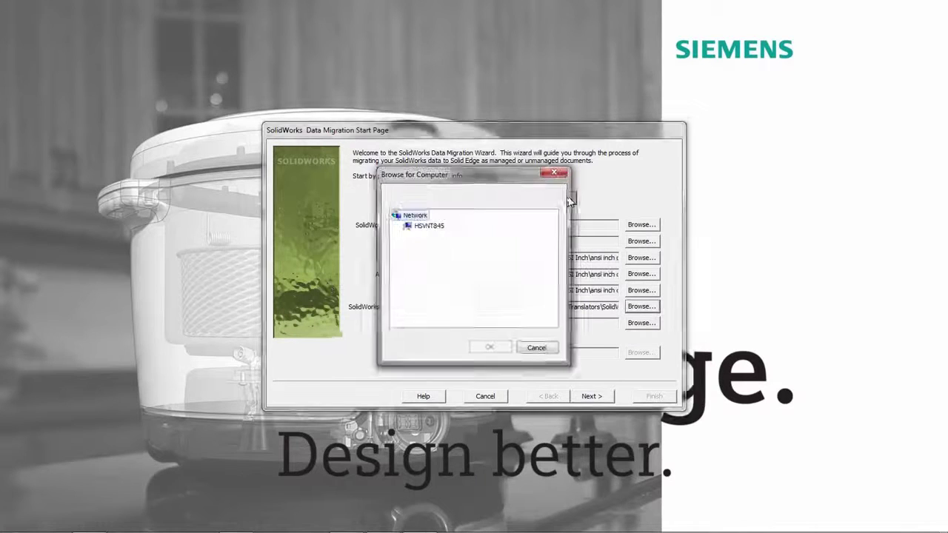
{"action": "left_click", "coordinate": [433, 230]}
{"action": "left_click", "coordinate": [490, 349]}
{"action": "left_click", "coordinate": [641, 224]}
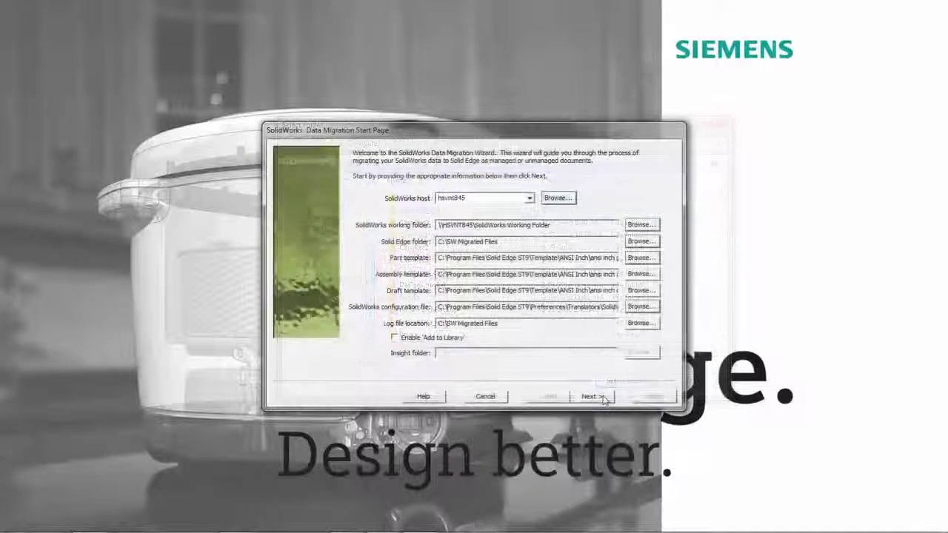
{"action": "left_click", "coordinate": [589, 397]}
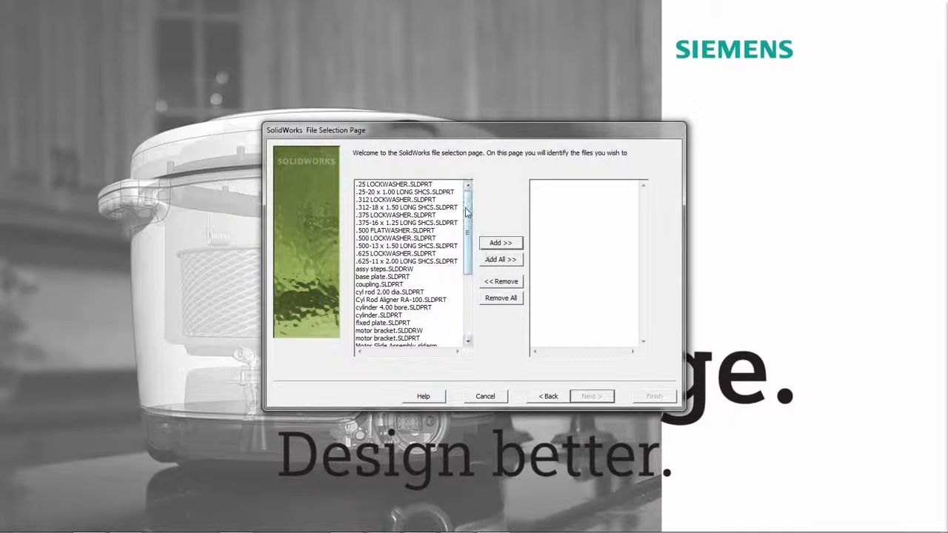
- Select overender.SLDASM in the list of SolidWorks files available for migration
{"action": "left_click_drag", "start_coordinate": [468, 215], "coordinate": [469, 244]}
{"action": "left_click", "coordinate": [441, 246]}
{"action": "left_click", "coordinate": [426, 278]}
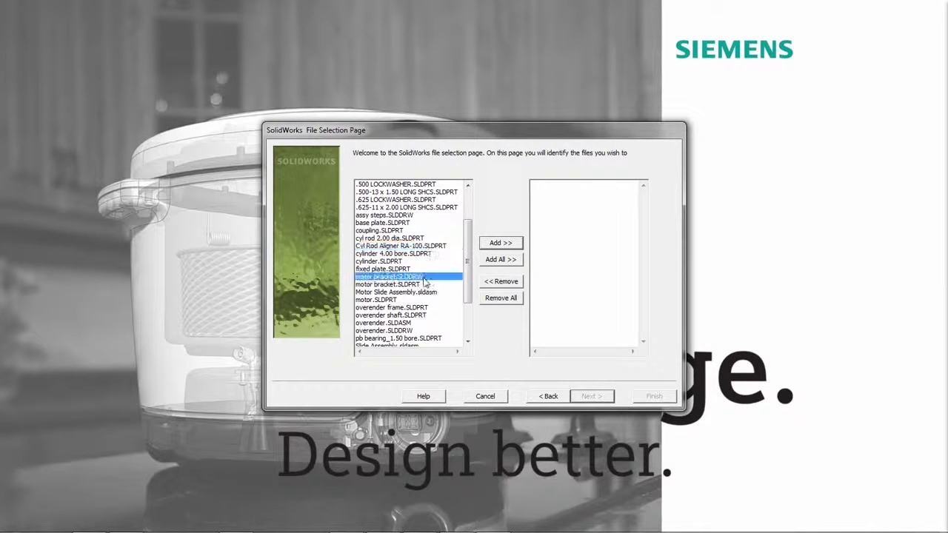
{"action": "left_click", "coordinate": [411, 323]}
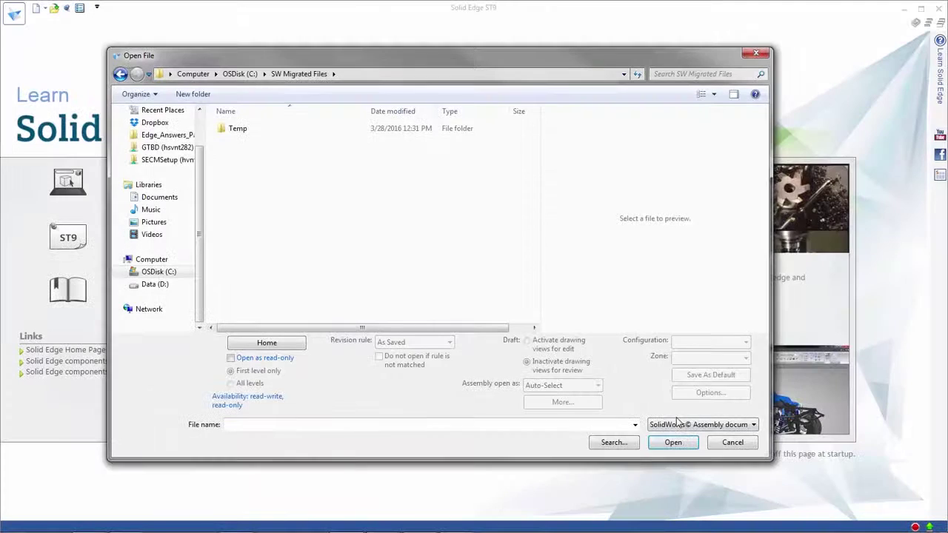
- In Solid Edge, open the migrated assembly overender from SW Migrated Files with the member assy step 1
{"action": "left_click", "coordinate": [676, 425]}
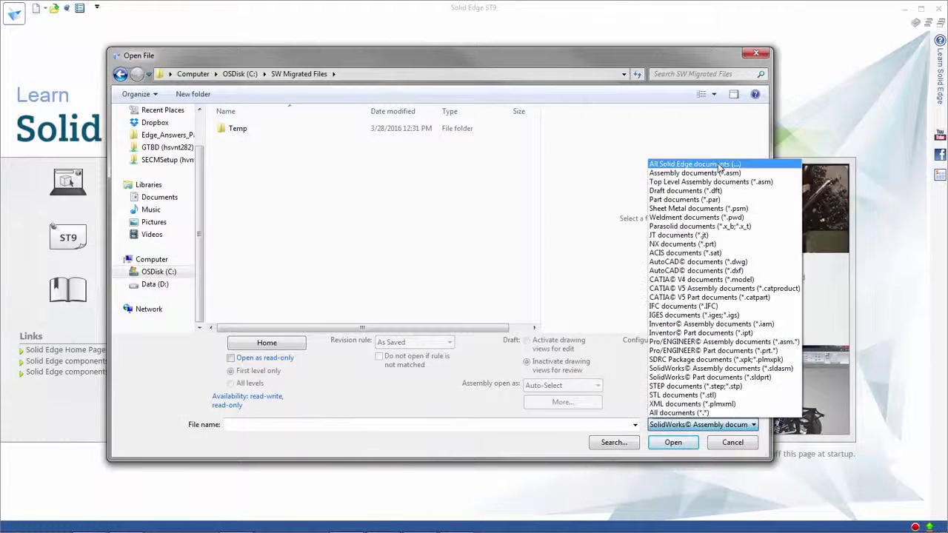
{"action": "left_click", "coordinate": [700, 172]}
{"action": "left_click", "coordinate": [254, 153]}
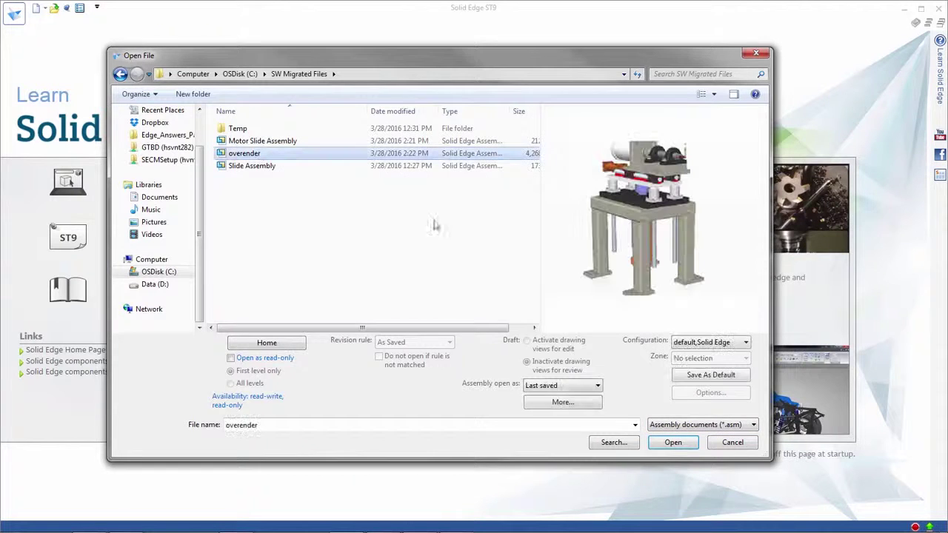
{"action": "left_click", "coordinate": [671, 443]}
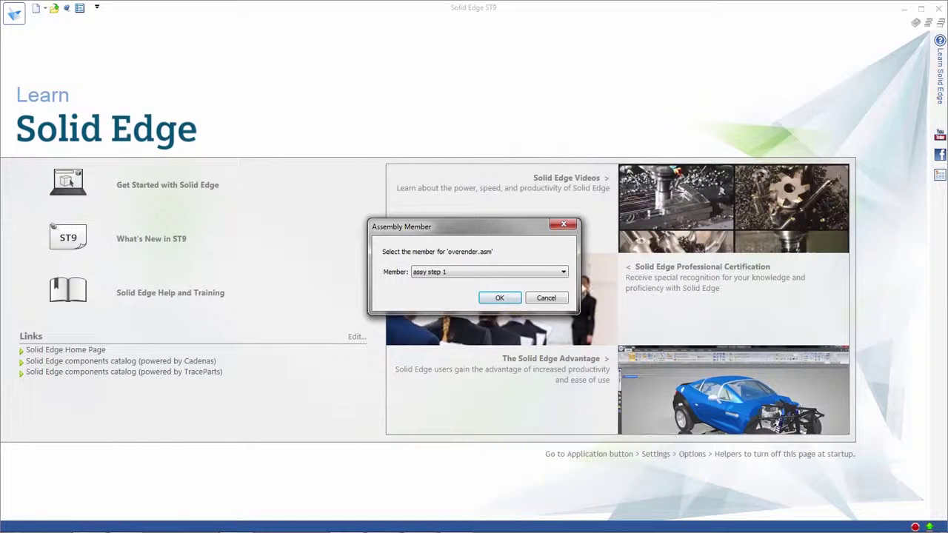
{"action": "left_click", "coordinate": [564, 273]}
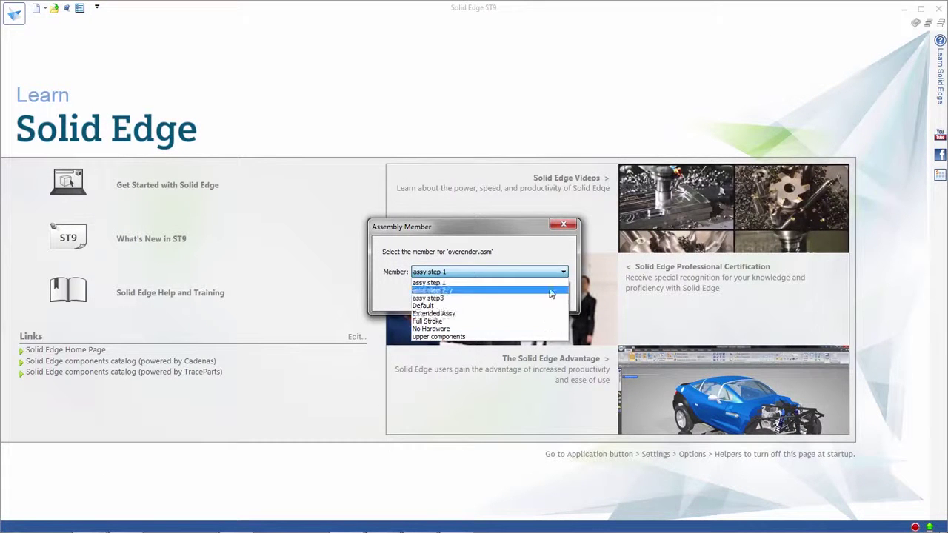
{"action": "left_click", "coordinate": [551, 260]}
{"action": "left_click", "coordinate": [505, 298]}
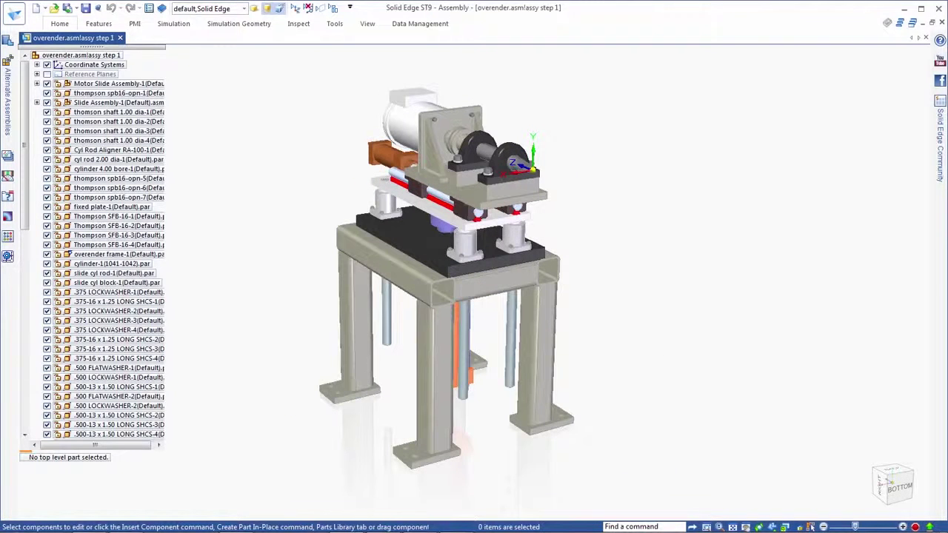
- Open the migrated draft document overender from the SW Migrated Files folder
{"action": "left_click", "coordinate": [53, 8]}
{"action": "left_click", "coordinate": [657, 426]}
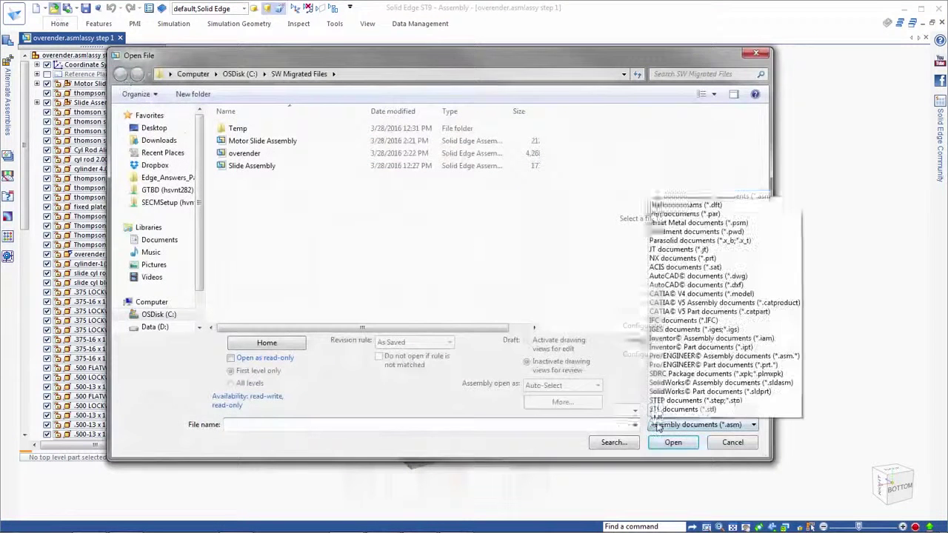
{"action": "left_click", "coordinate": [684, 197]}
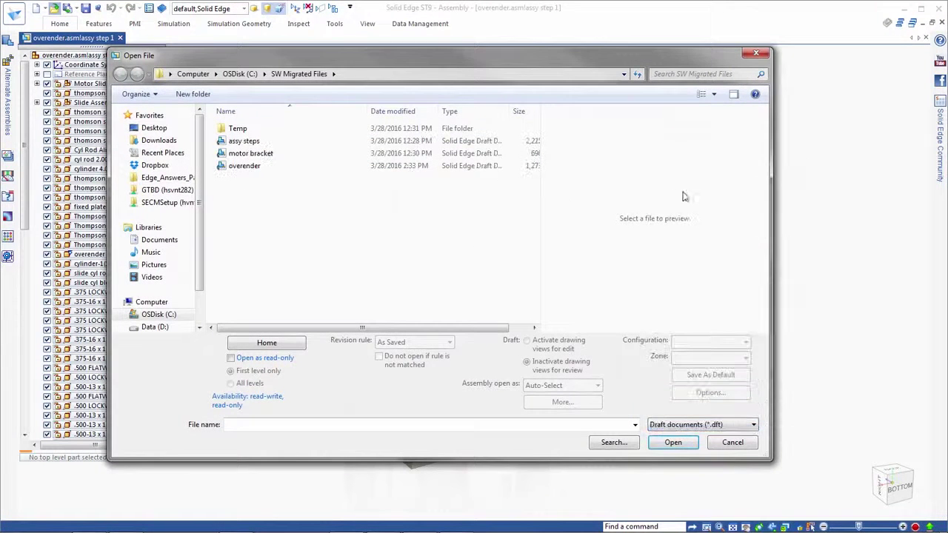
{"action": "left_click", "coordinate": [247, 167]}
{"action": "left_click", "coordinate": [671, 443]}
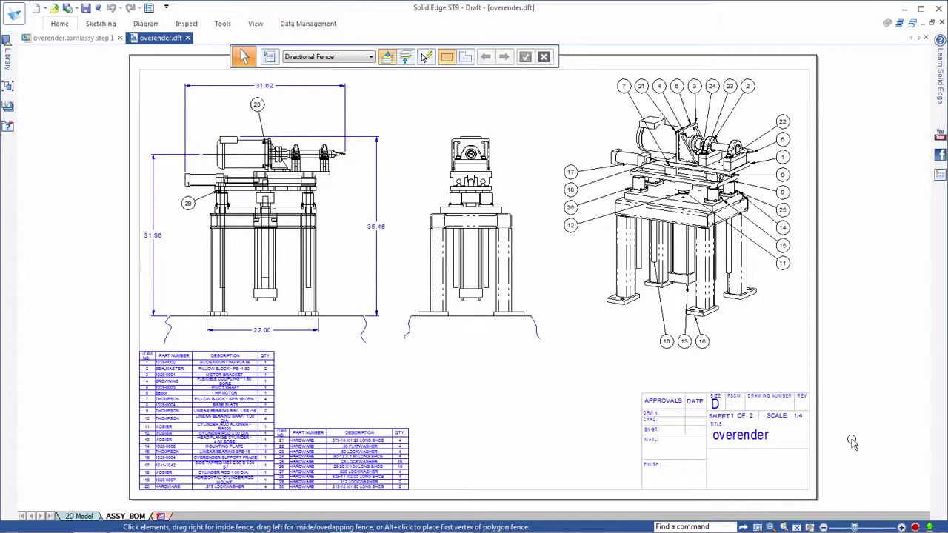
- Return to the overender assembly and open its Motor Slide Assembly subassembly in its own document
{"action": "left_click", "coordinate": [59, 38]}
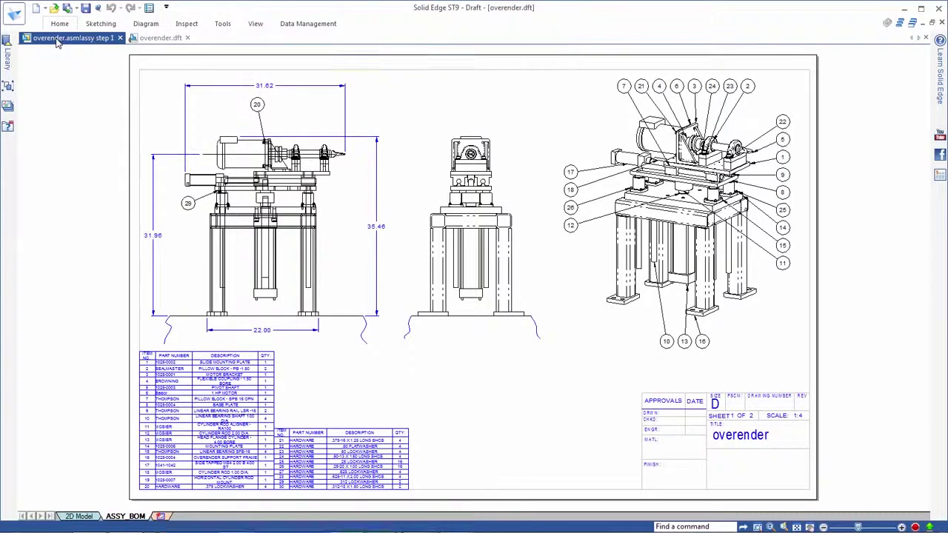
{"action": "left_click", "coordinate": [157, 83]}
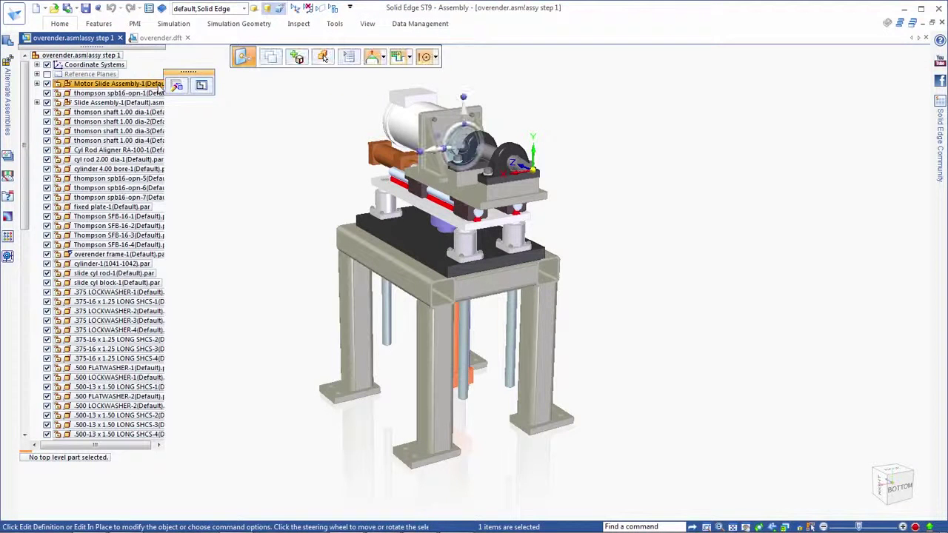
{"action": "right_click", "coordinate": [158, 85]}
{"action": "left_click", "coordinate": [184, 268]}
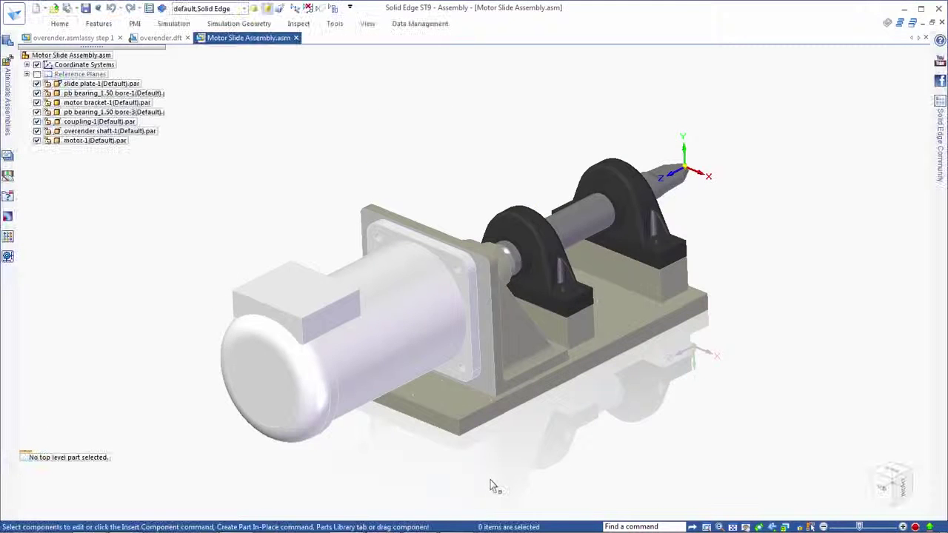
- In the Assembly Relationships Manager for Motor Slide Assembly, set the offset of mate V450 between motor bracket and motor to 0.5 in
{"action": "mouse_move", "coordinate": [489, 485]}
{"action": "middle_mouse_down"}
{"action": "mouse_move", "coordinate": [486, 452]}
{"action": "mouse_move", "coordinate": [492, 482]}
{"action": "middle_mouse_up"}
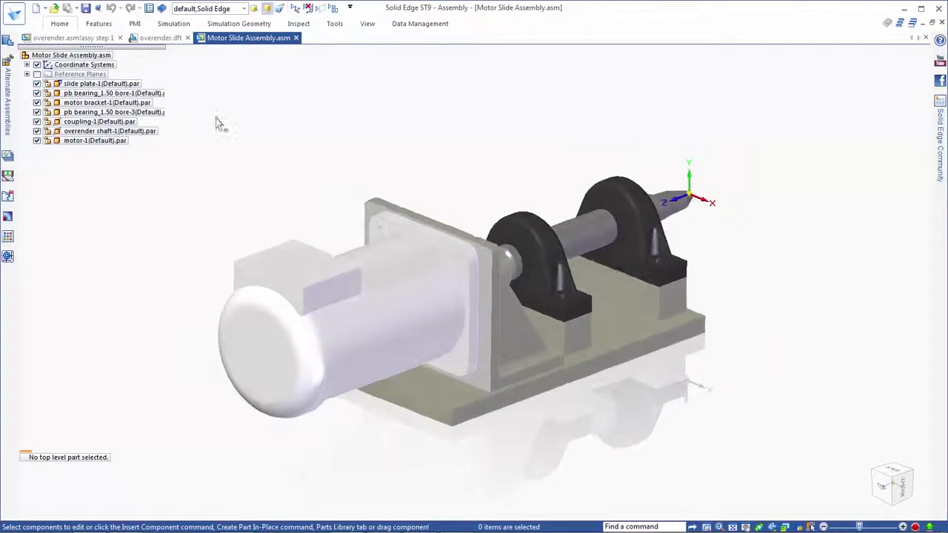
{"action": "right_click", "coordinate": [112, 58]}
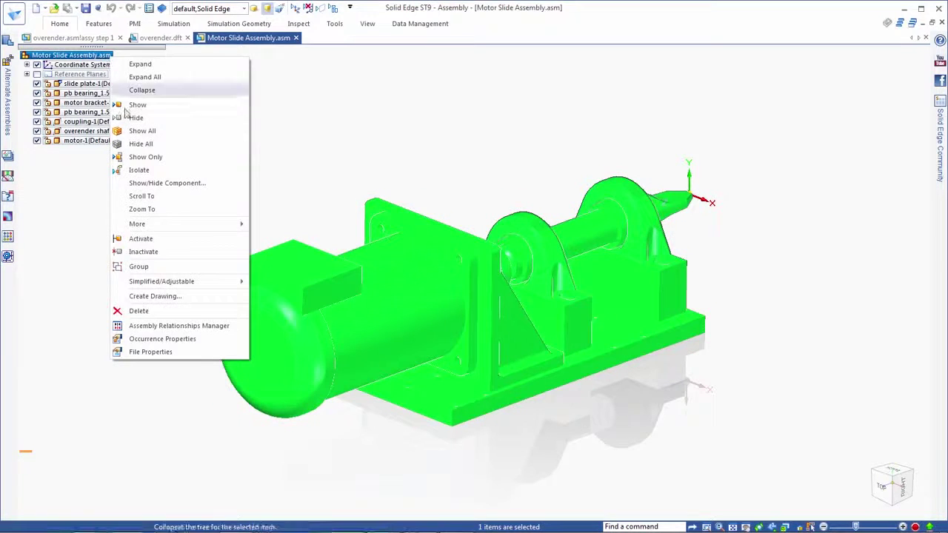
{"action": "left_click", "coordinate": [169, 324]}
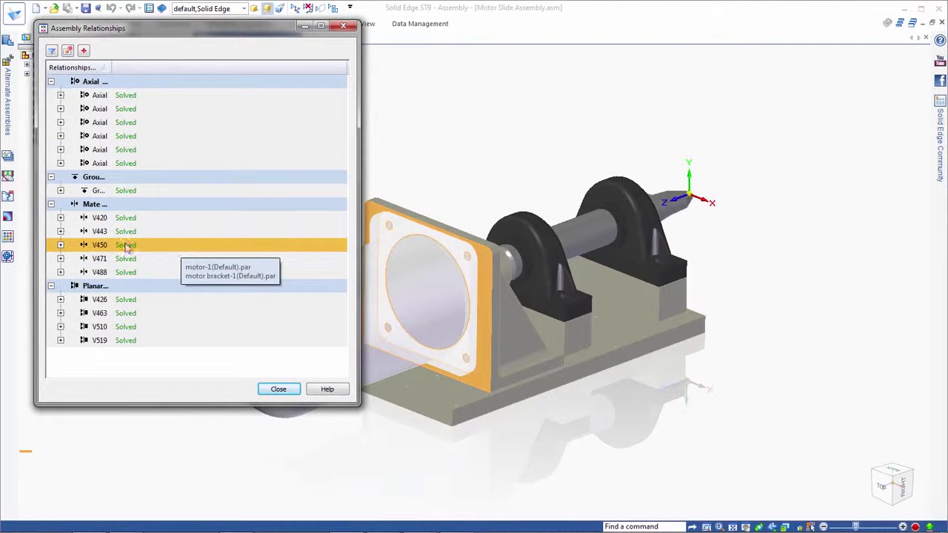
{"action": "left_click", "coordinate": [61, 245]}
{"action": "left_click", "coordinate": [144, 299]}
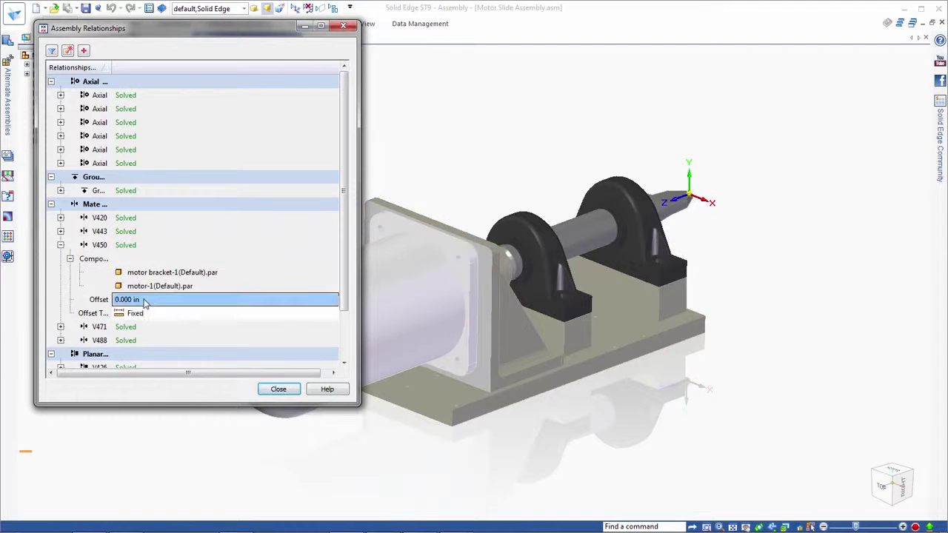
{"action": "type", "text": ".5"}
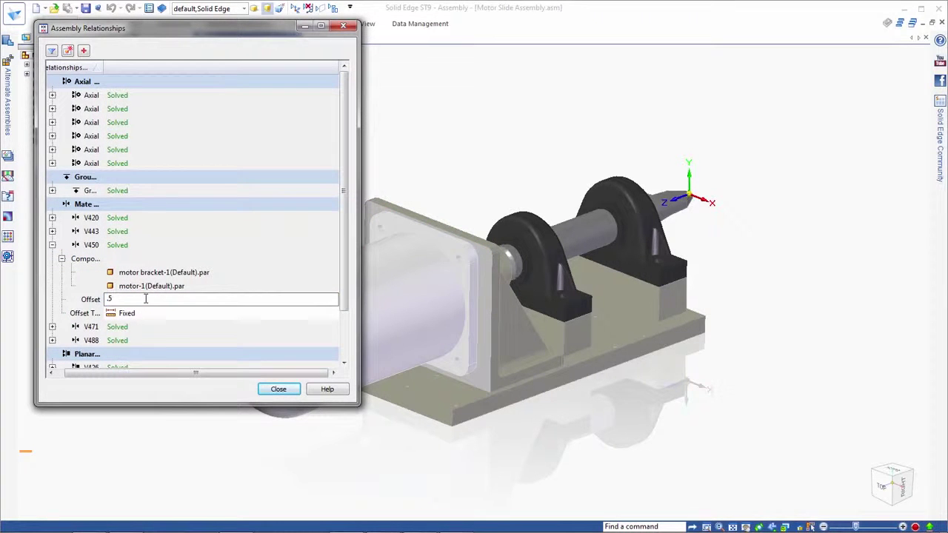
{"action": "key", "text": "Return"}
{"action": "middle_click_drag", "start_coordinate": [393, 415], "coordinate": [463, 424]}
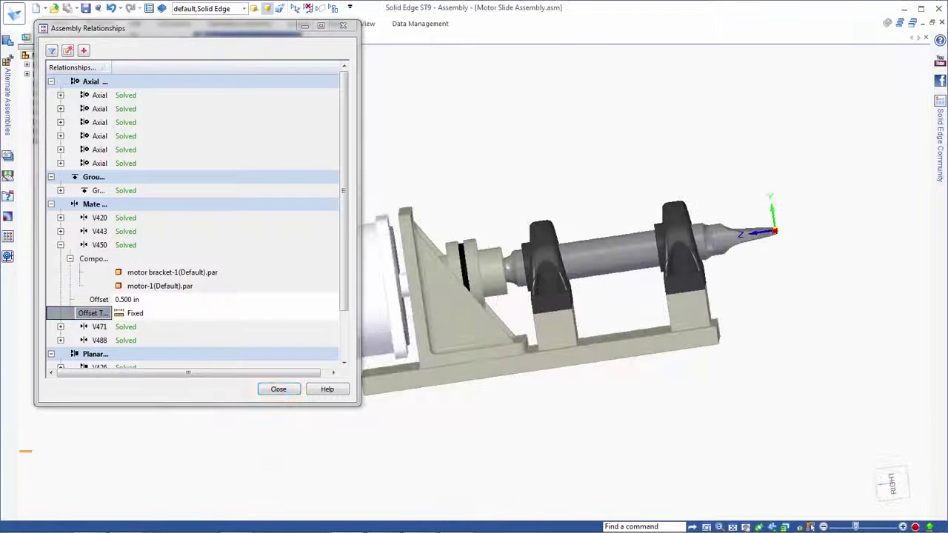
- Set the offset of mate V450 to 0 in and close the Assembly Relationships Manager
{"action": "left_click", "coordinate": [149, 300]}
{"action": "type", "text": "0"}
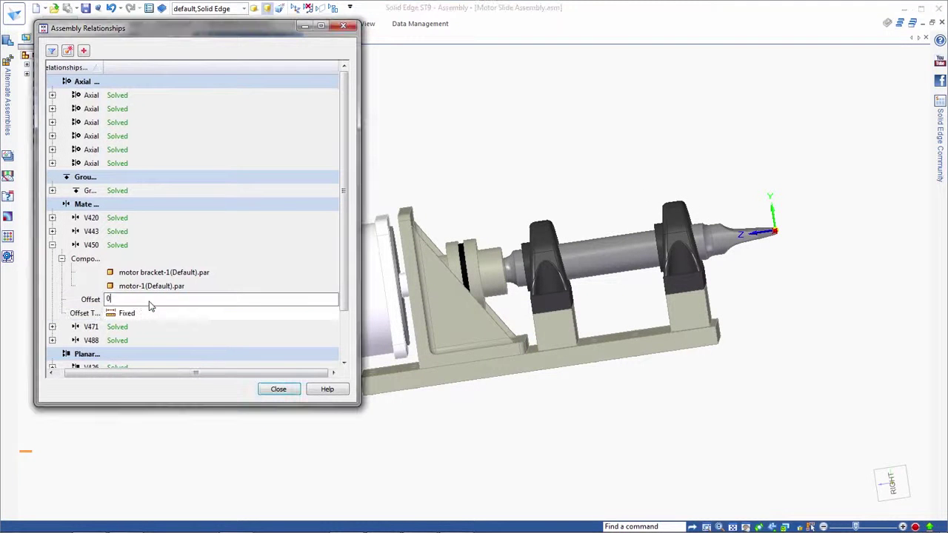
{"action": "key", "text": "Return"}
{"action": "left_click", "coordinate": [279, 389]}
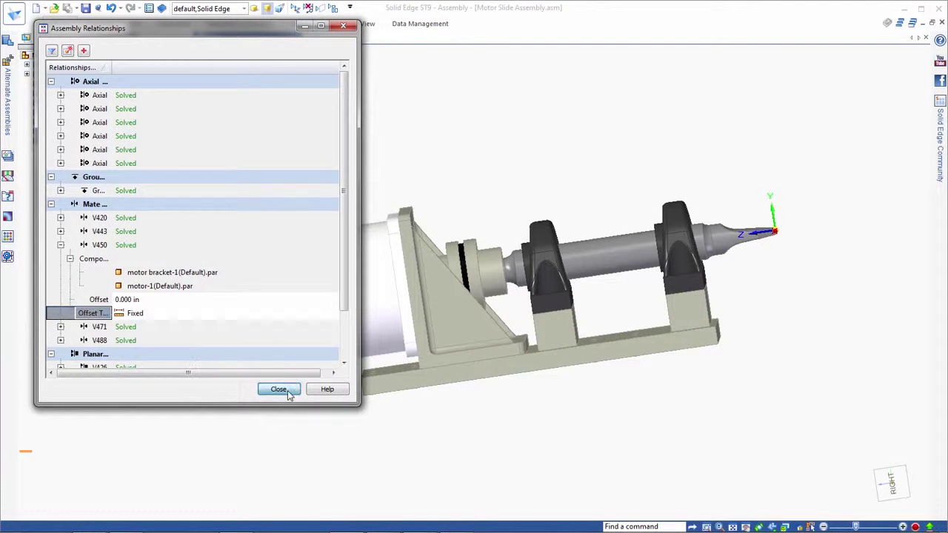
- Return to the overender assembly and open the migrated motor bracket draft document from the SW Migrated Files folder
{"action": "middle_click_drag", "start_coordinate": [391, 453], "coordinate": [444, 490]}
{"action": "left_click", "coordinate": [454, 496]}
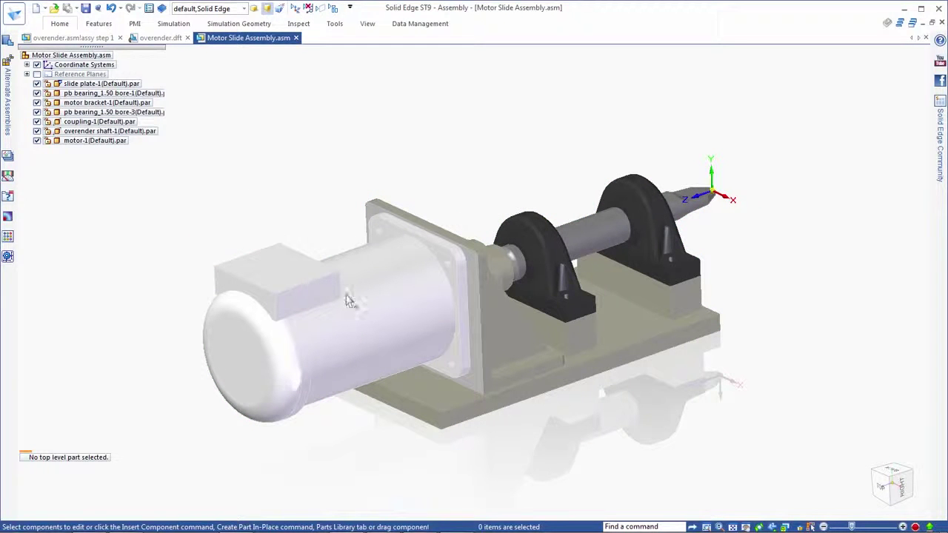
{"action": "left_click", "coordinate": [70, 37]}
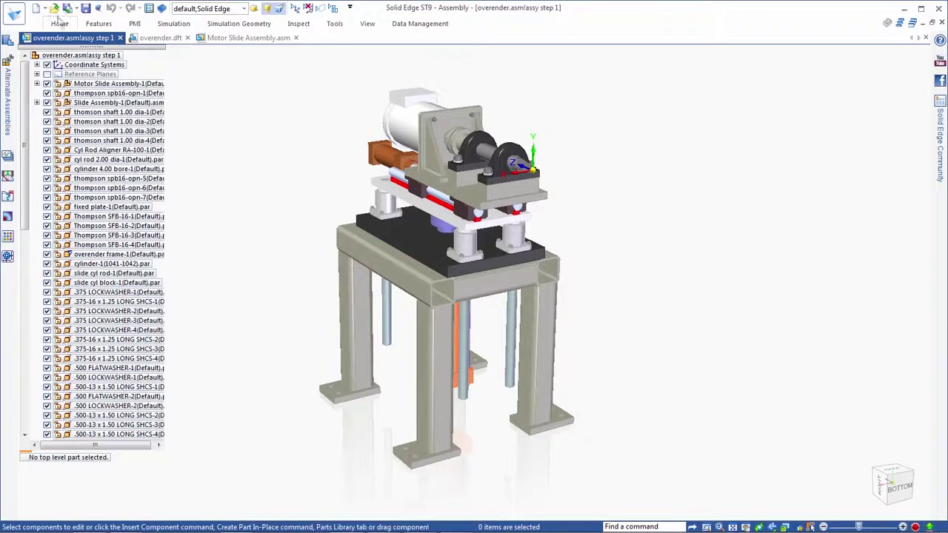
{"action": "left_click", "coordinate": [54, 9]}
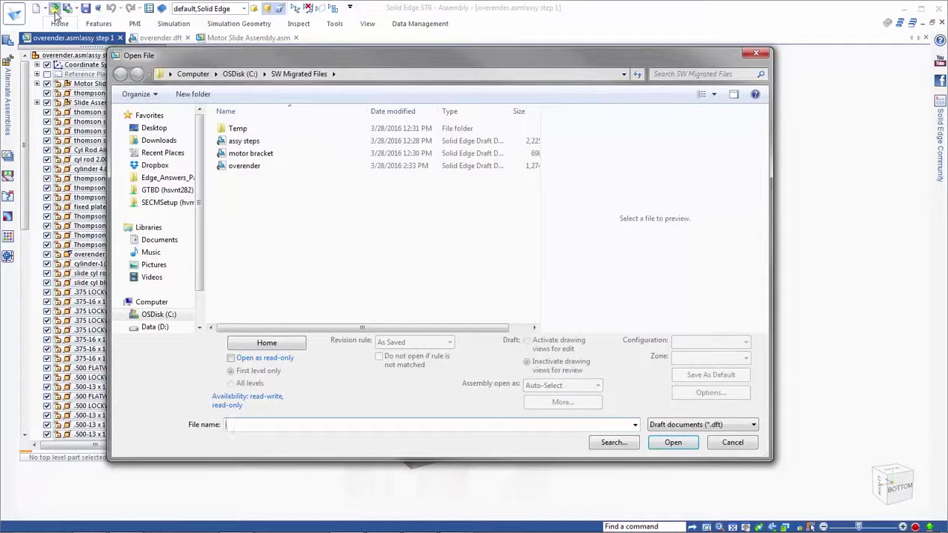
{"action": "left_click", "coordinate": [245, 153]}
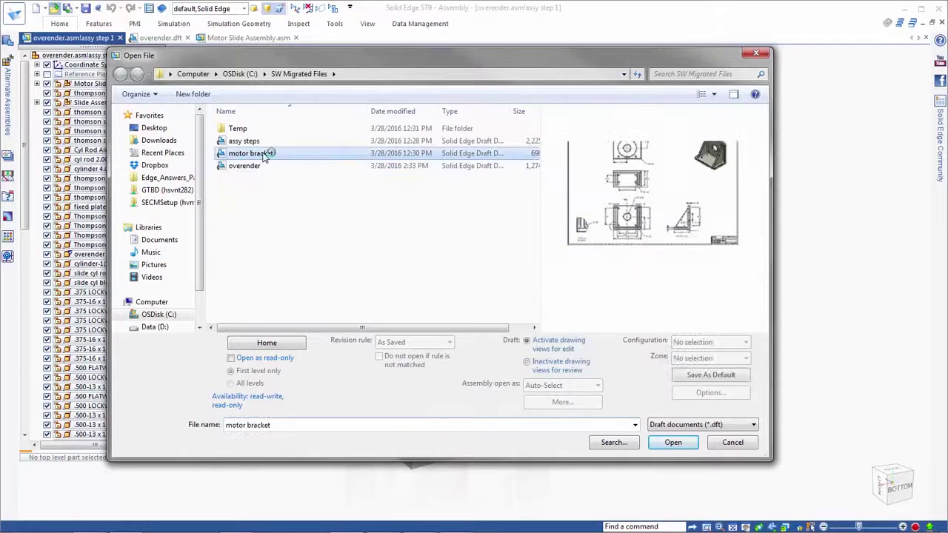
{"action": "left_click", "coordinate": [673, 443]}
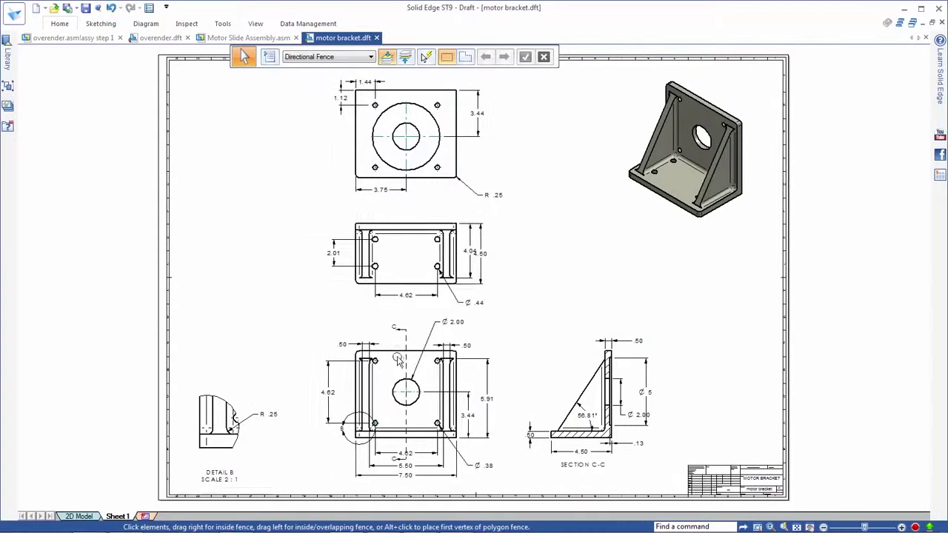
- Open the motor bracket part from its drawing view and symmetrically move its side face and outer rib face outward to an overall width of 8.50 in
{"action": "double_click", "coordinate": [397, 358]}
{"action": "left_click", "coordinate": [565, 371]}
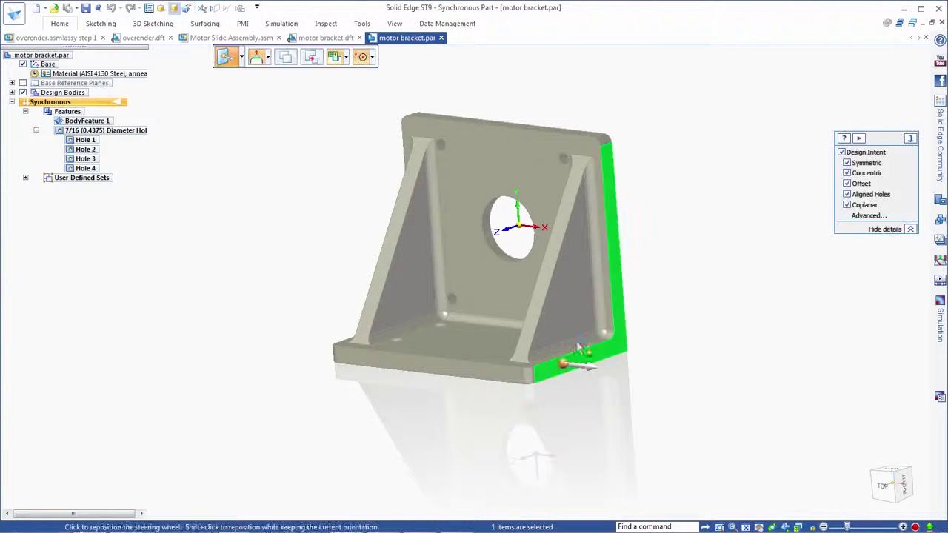
{"action": "left_click", "coordinate": [576, 354], "text": "ctrl"}
{"action": "left_click", "coordinate": [574, 372]}
{"action": "left_click_drag", "start_coordinate": [574, 373], "coordinate": [625, 393]}
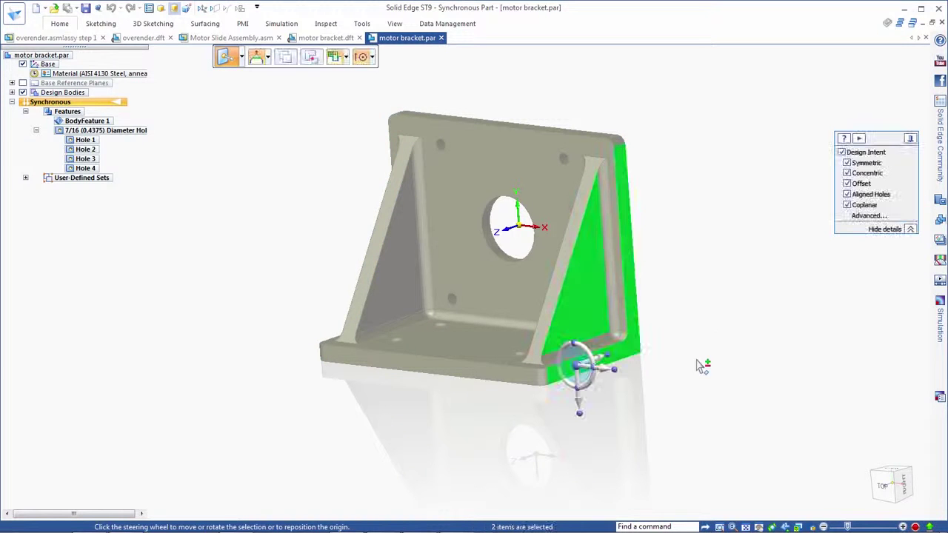
{"action": "left_click", "coordinate": [706, 343]}
- Move the top face of the bracket's vertical plate upward by about 1.03 in
{"action": "left_click", "coordinate": [544, 120]}
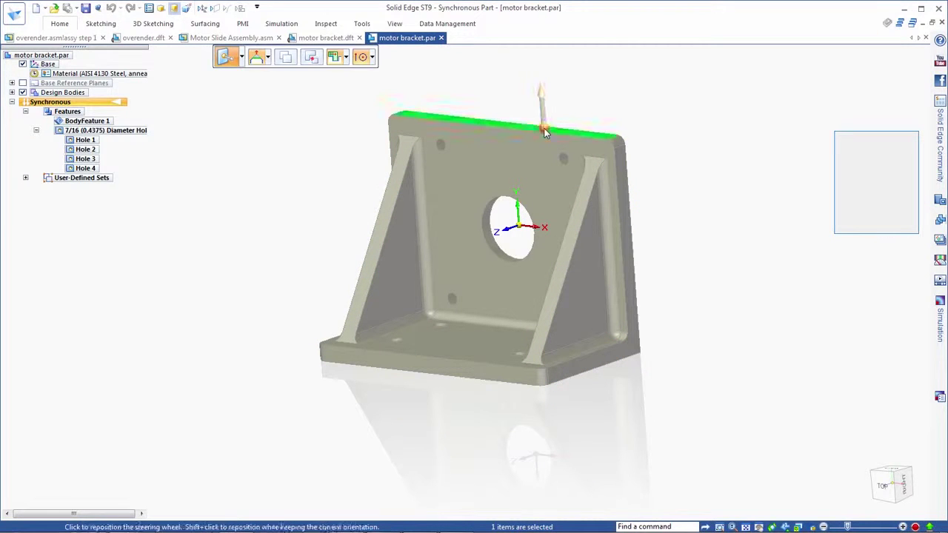
{"action": "left_click", "coordinate": [543, 109]}
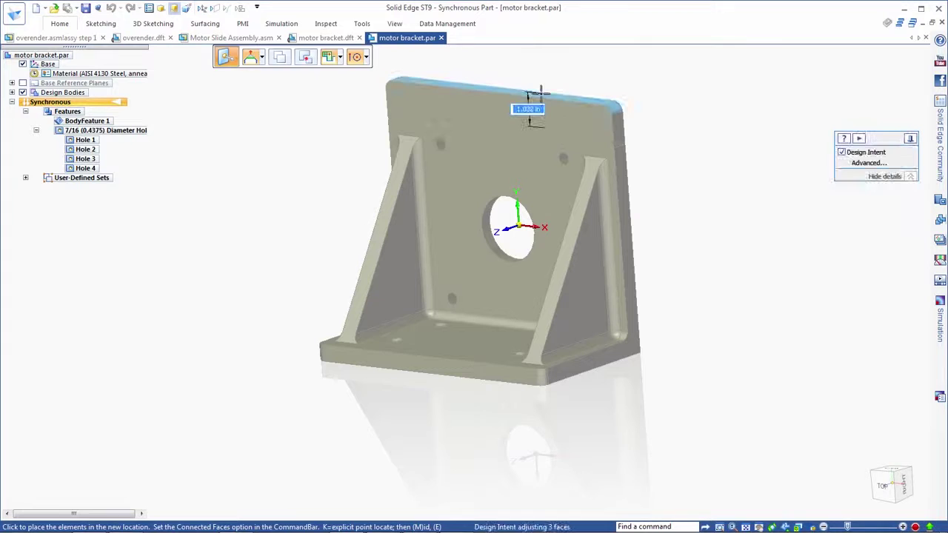
{"action": "left_click", "coordinate": [540, 92]}
{"action": "left_click", "coordinate": [696, 190]}
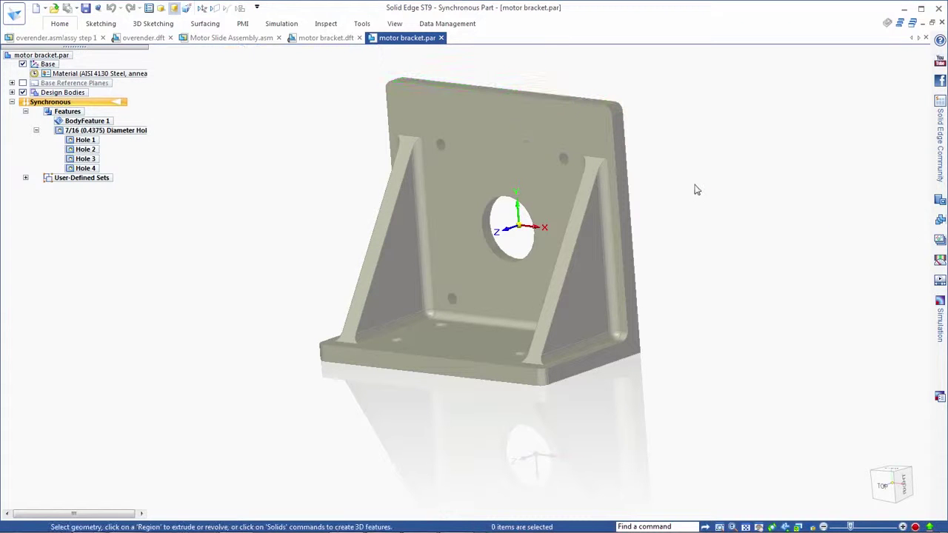
- In the right view, dimension the angle between the base and the rib's sloped edge, set it to 60°, and hide the PMI
{"action": "left_click", "coordinate": [902, 485]}
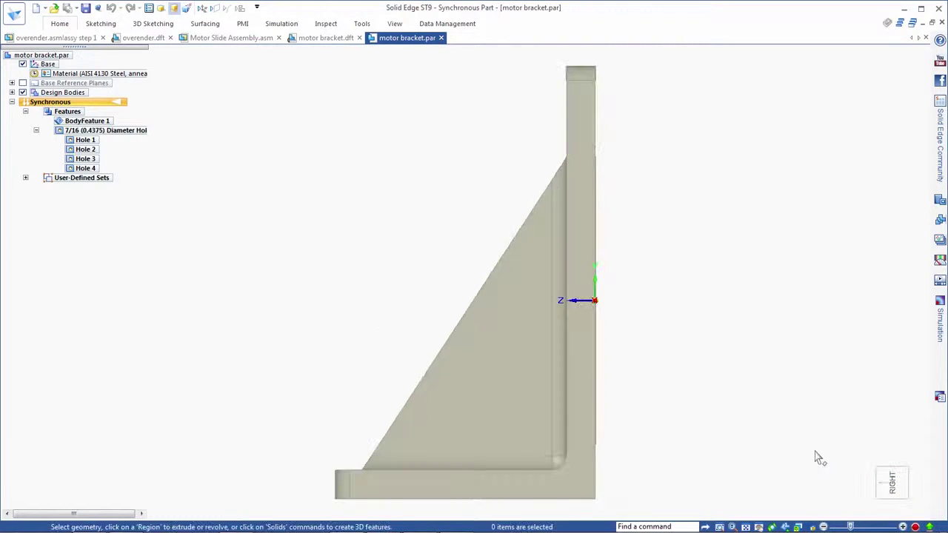
{"action": "right_click", "coordinate": [711, 322]}
{"action": "left_click", "coordinate": [680, 320]}
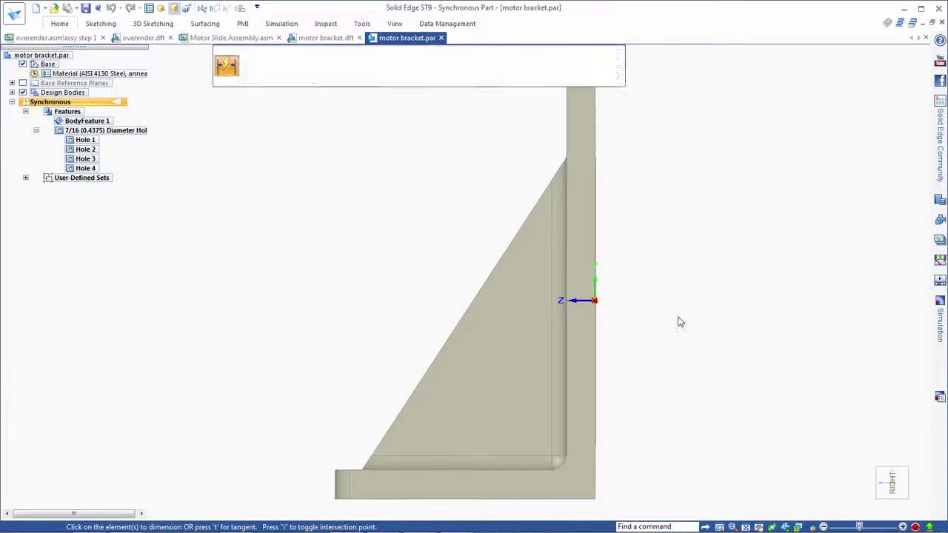
{"action": "left_click", "coordinate": [478, 471]}
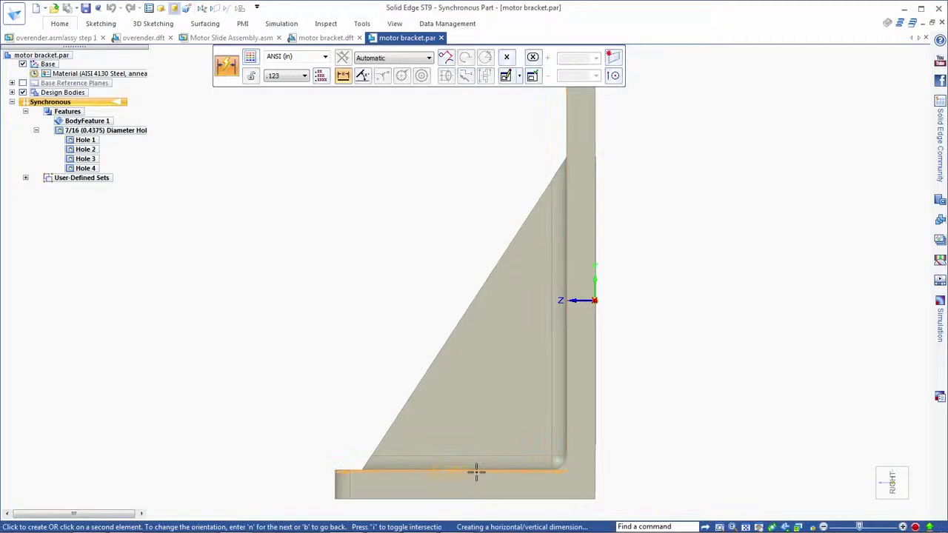
{"action": "left_click", "coordinate": [449, 339]}
{"action": "left_click", "coordinate": [480, 359]}
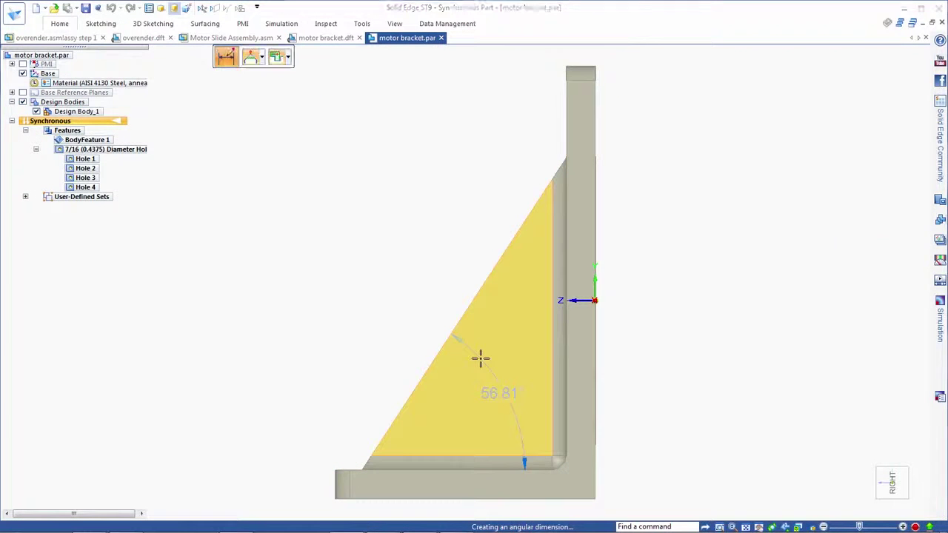
{"action": "type", "text": "60"}
{"action": "key", "text": "Return"}
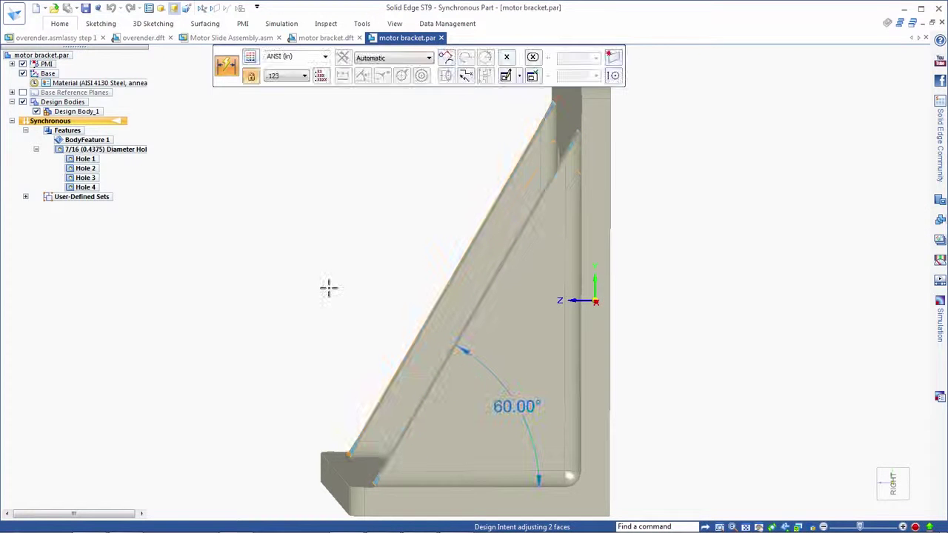
{"action": "left_click", "coordinate": [23, 65]}
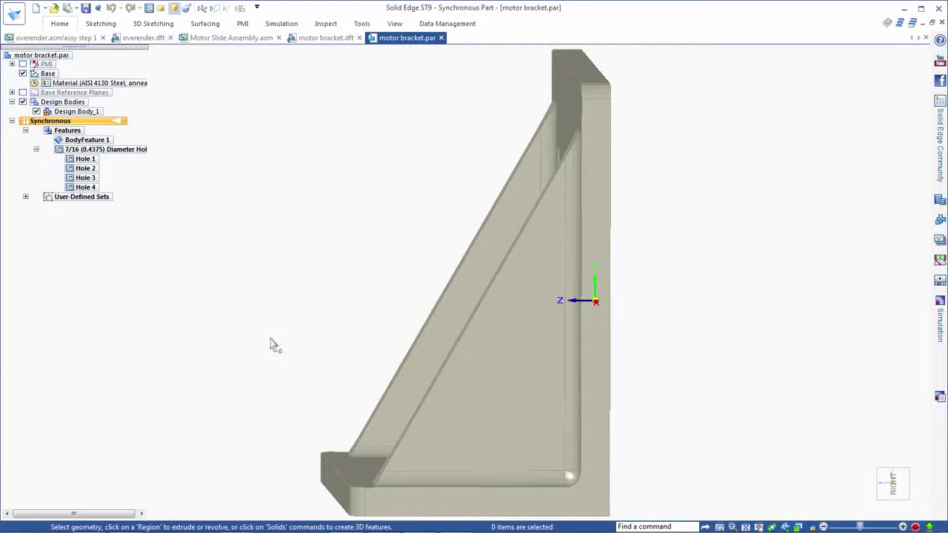
{"action": "key", "text": "ctrl+i"}
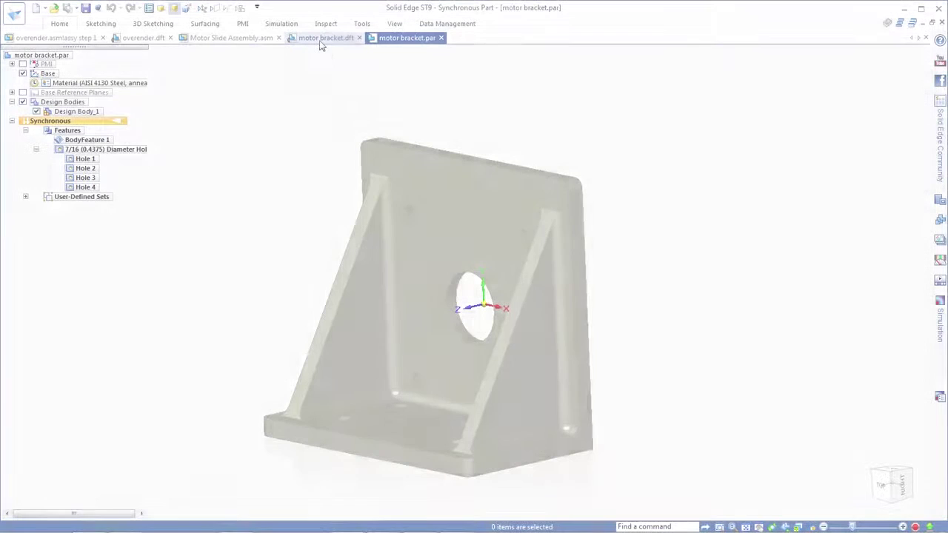
- Return to the motor bracket draft and update its drawing views to match the edited part
{"action": "left_click", "coordinate": [324, 38]}
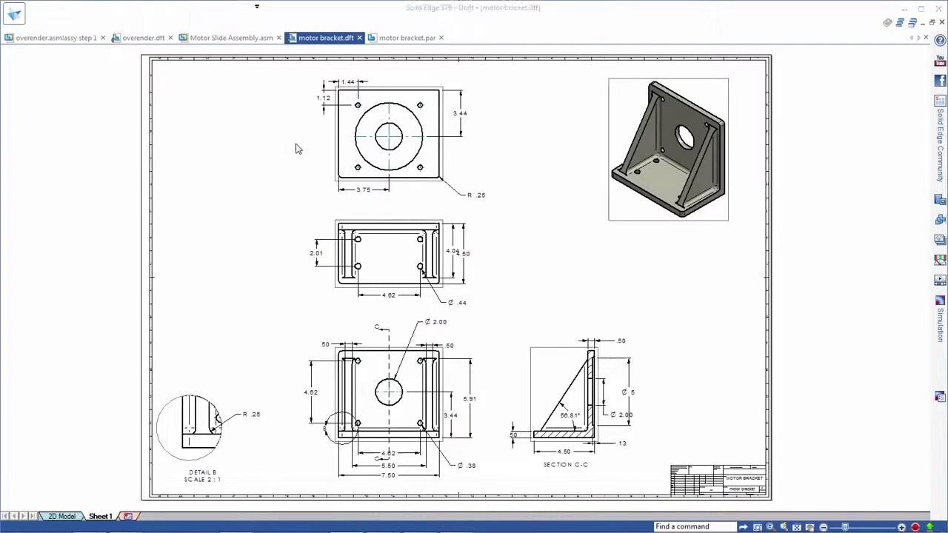
{"action": "right_click", "coordinate": [234, 189]}
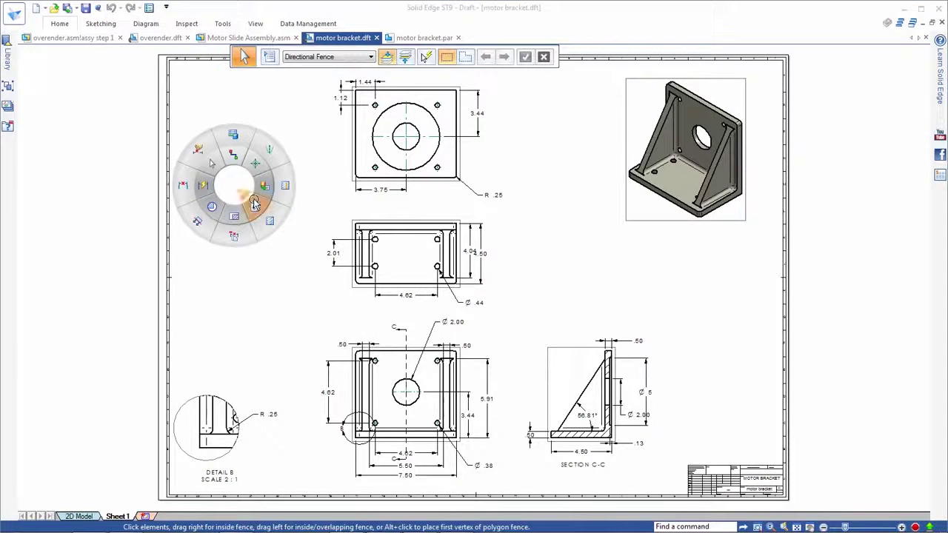
{"action": "left_click", "coordinate": [255, 206]}
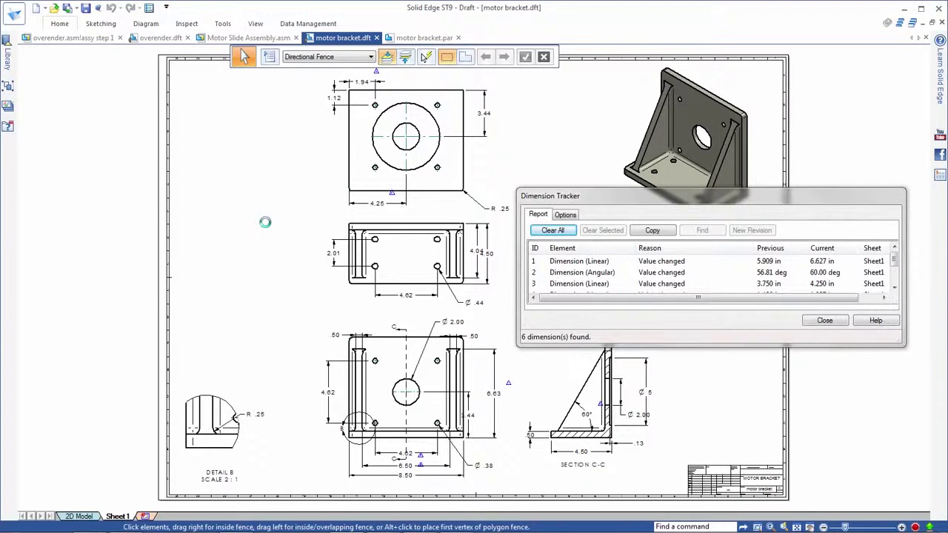
- Review the first three changed dimensions in the Dimension Tracker, clear all tracked changes and close it
{"action": "left_click", "coordinate": [764, 264]}
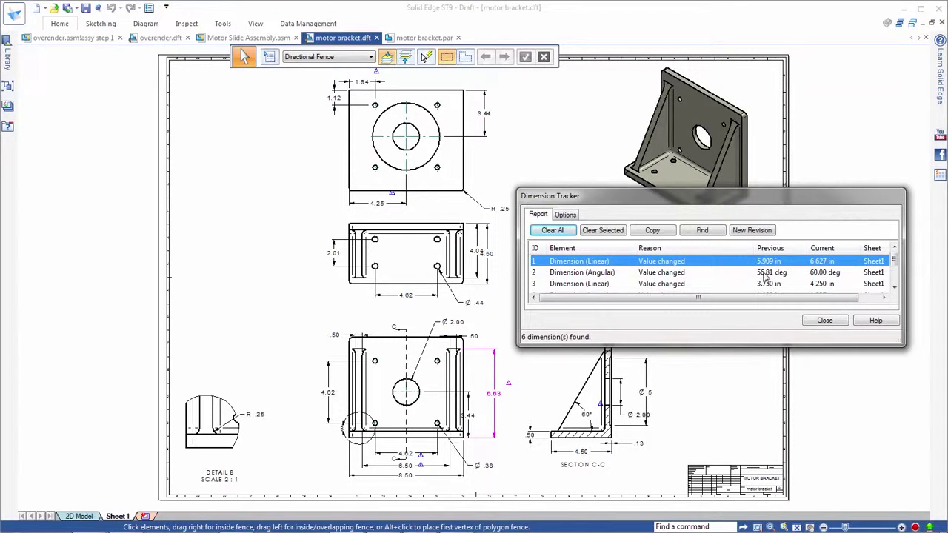
{"action": "left_click", "coordinate": [766, 274]}
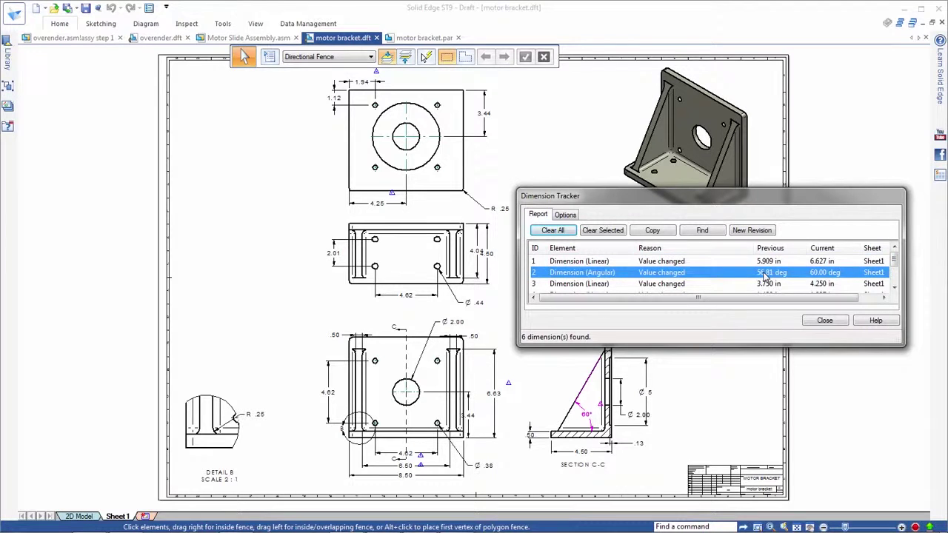
{"action": "left_click", "coordinate": [766, 285]}
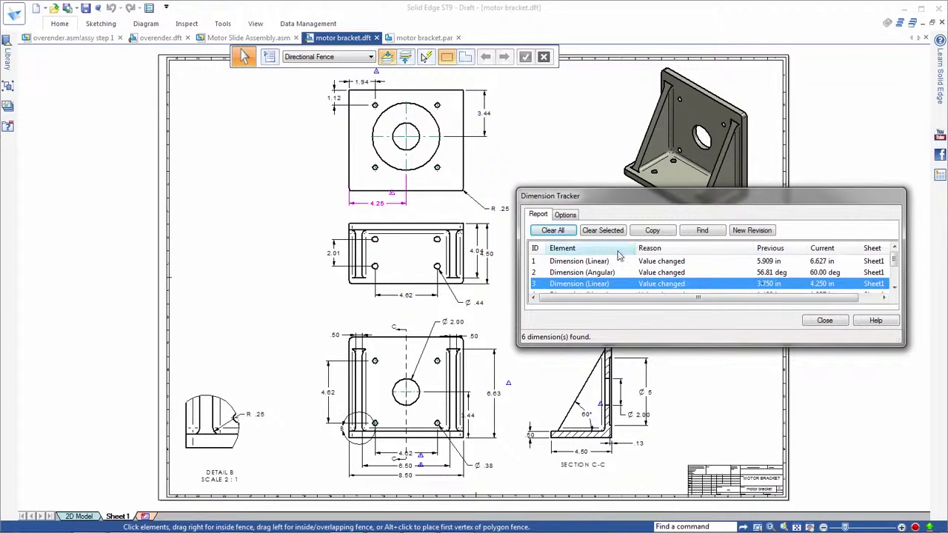
{"action": "left_click", "coordinate": [561, 232]}
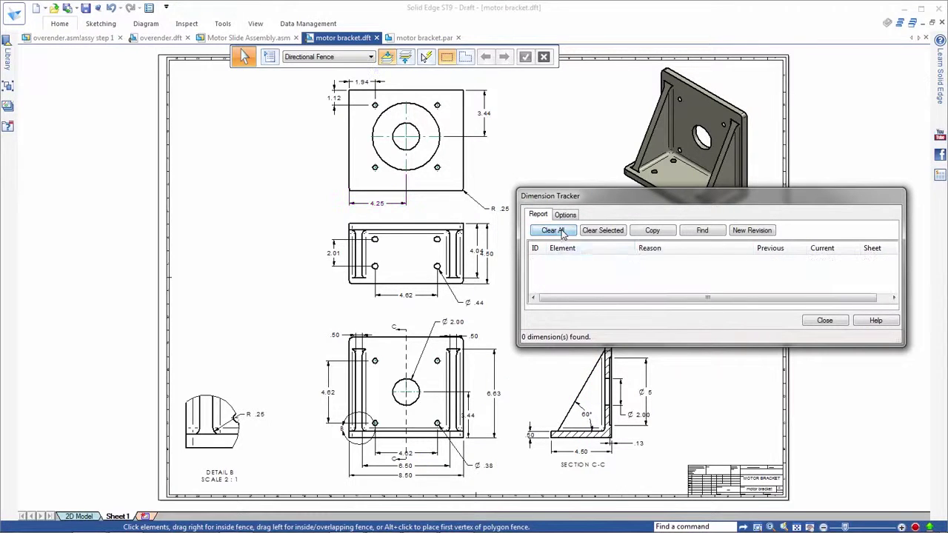
{"action": "left_click", "coordinate": [824, 321]}
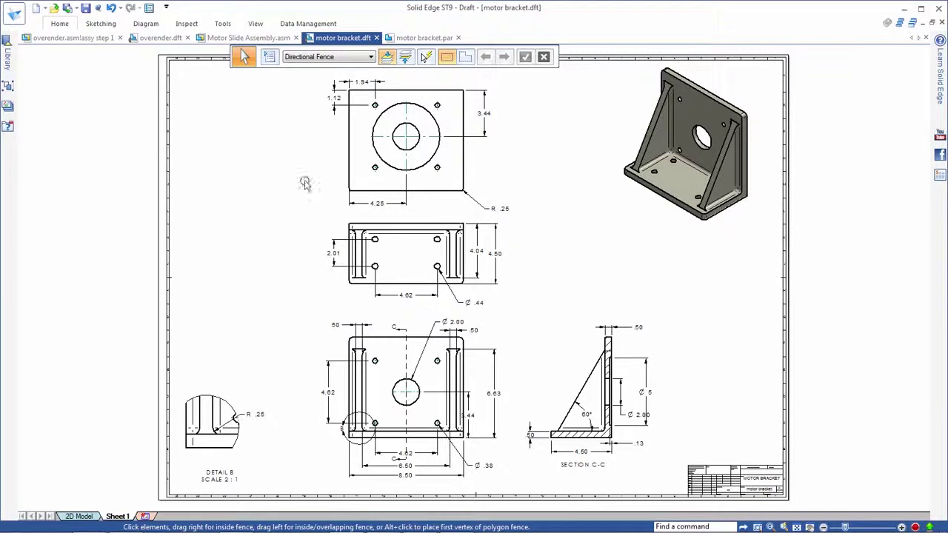
- Return to the overender assembly document
{"action": "left_click", "coordinate": [63, 42]}
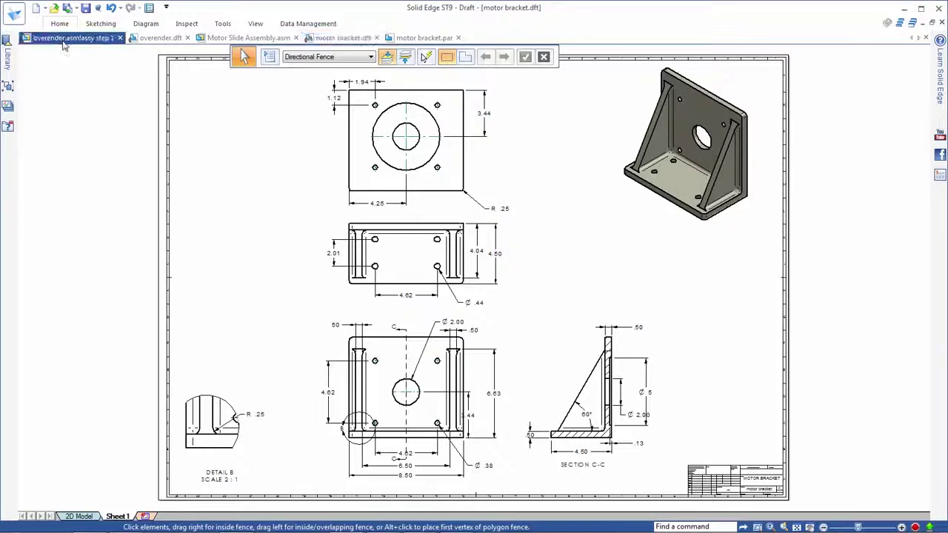